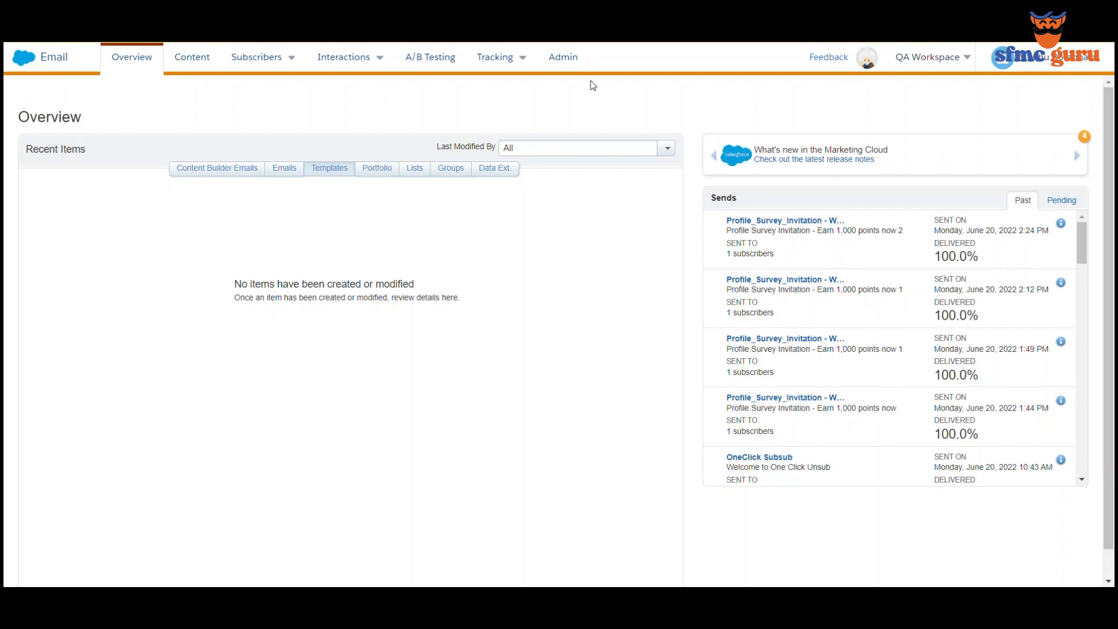
- Go to Admin and open the From Address Management list of sender addresses
left_click(563, 58)
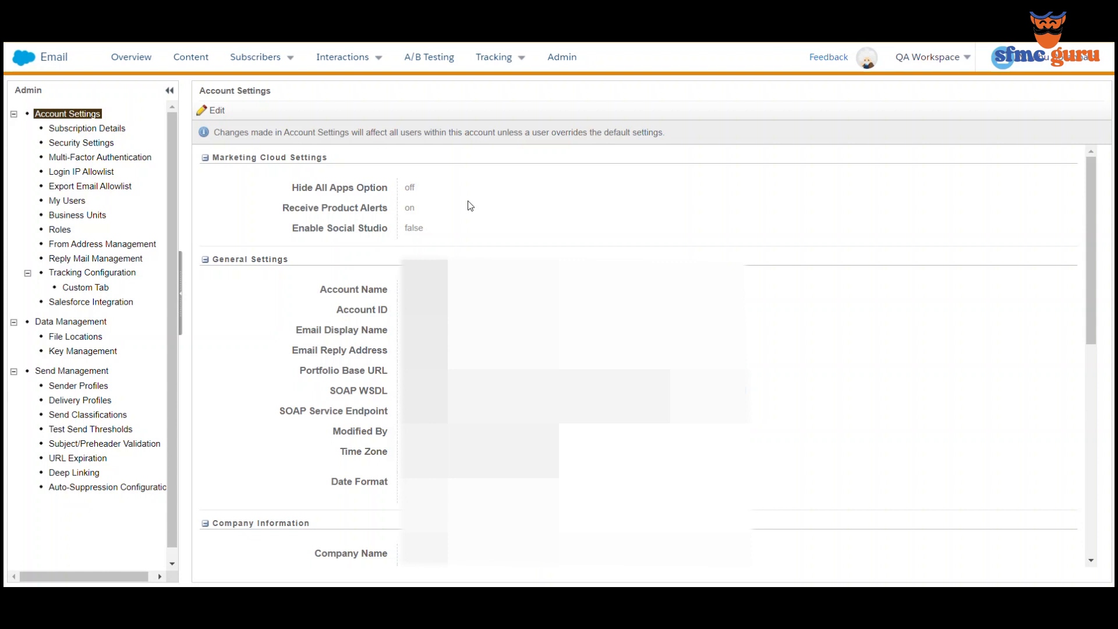
left_click(113, 244)
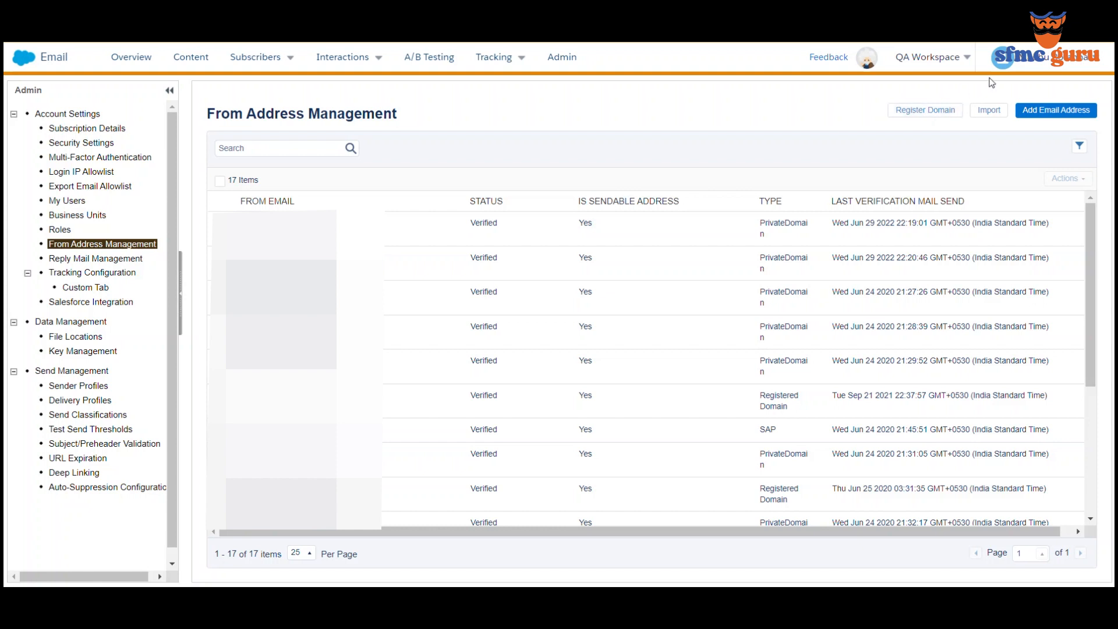
- Add the Gmail address as a new from address and save it
left_click(1057, 110)
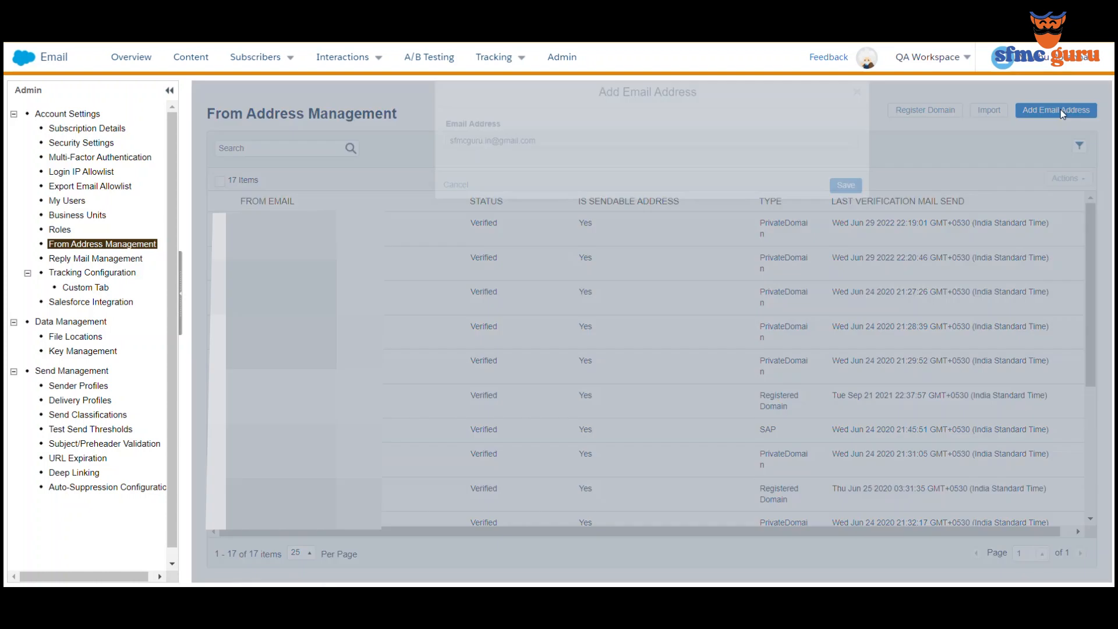
left_click(696, 163)
key("ctrl+v")
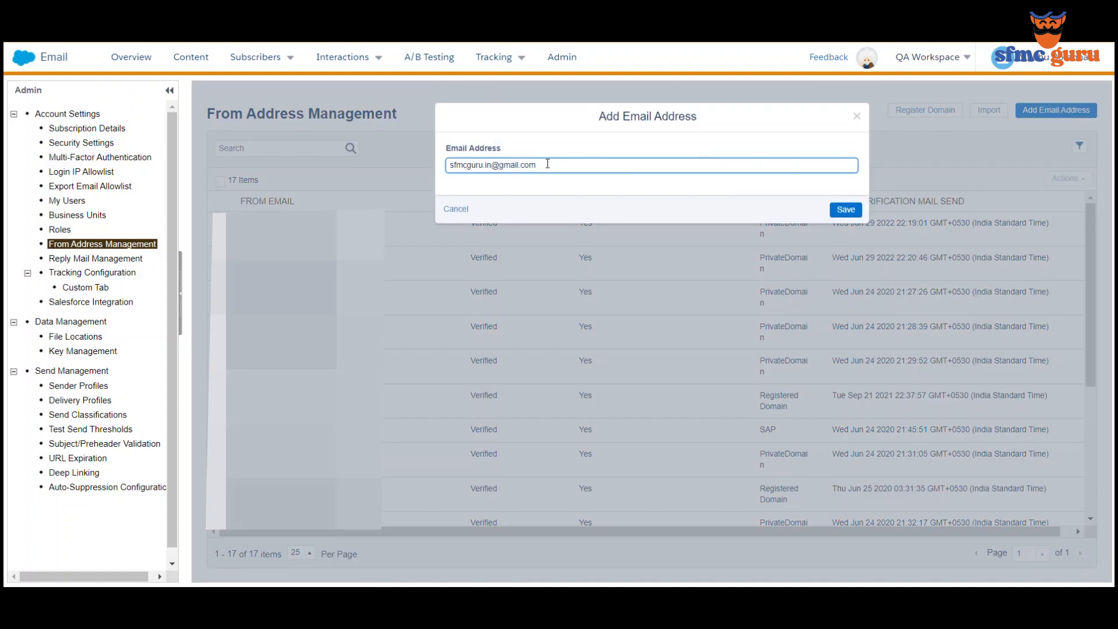
left_click(847, 211)
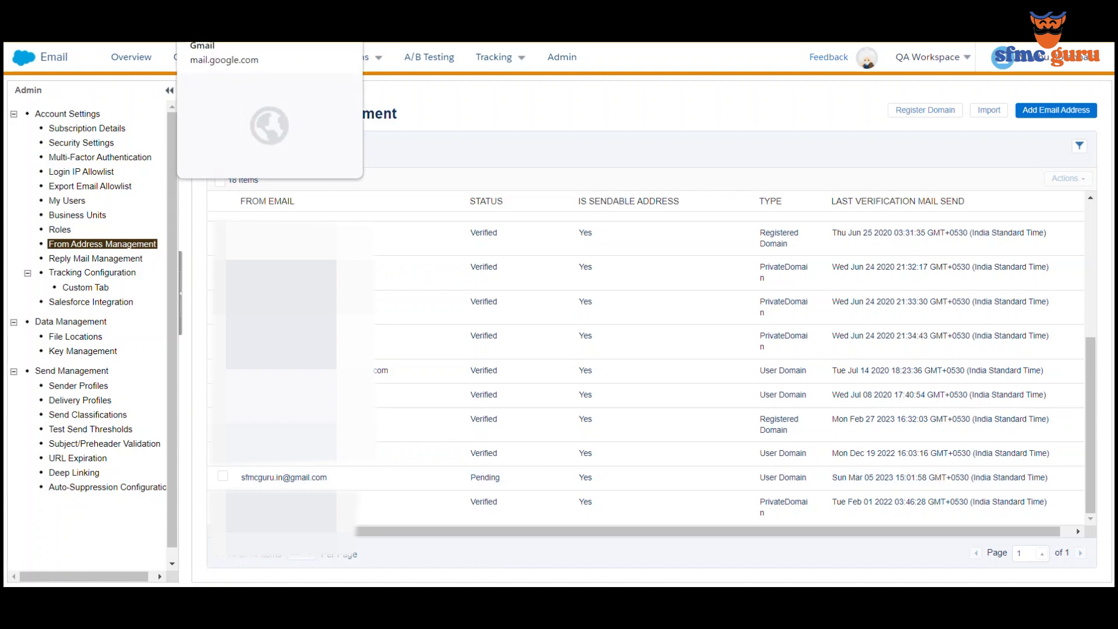
left_click(233, 12)
- In Gmail, open the Marketing Cloud verification email and follow its verification link
left_click(266, 156)
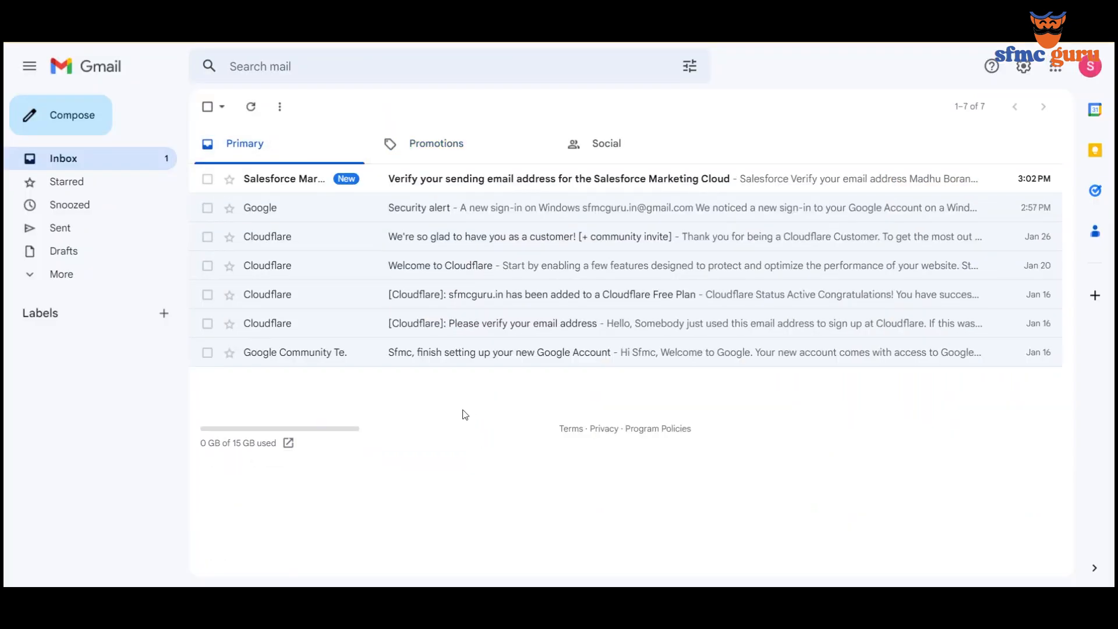
left_click(445, 180)
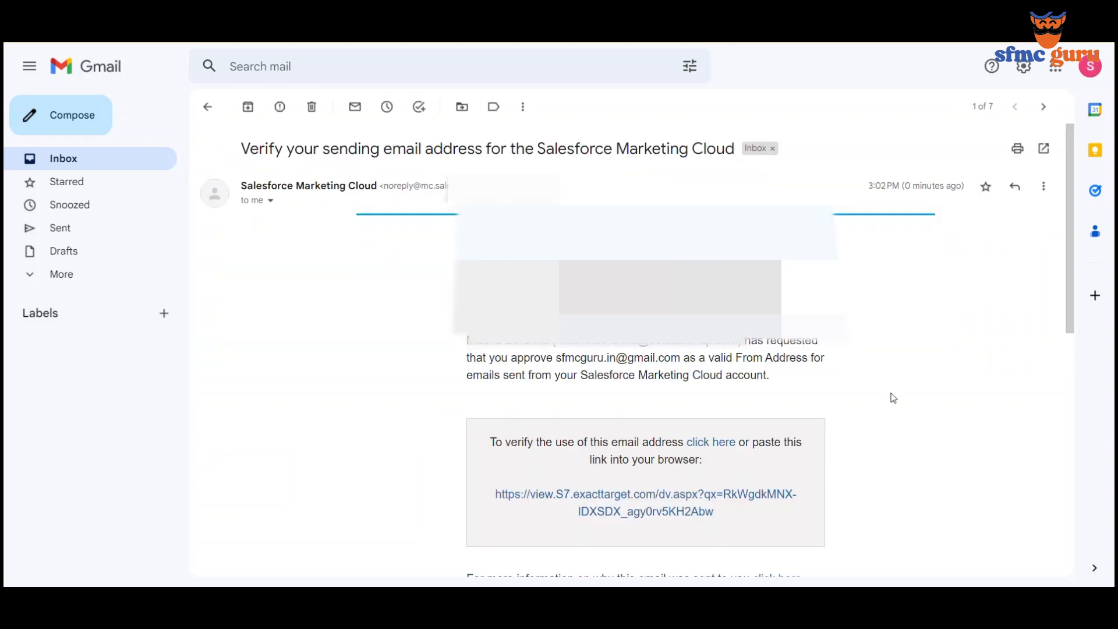
scroll(603, 373, "down", 3)
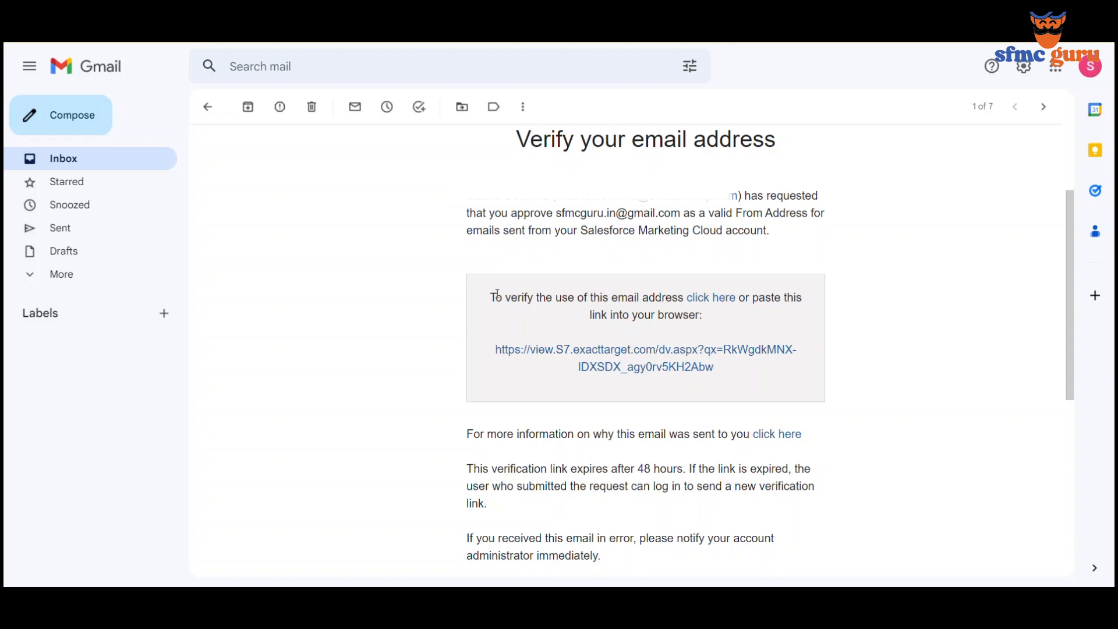
left_click(719, 301)
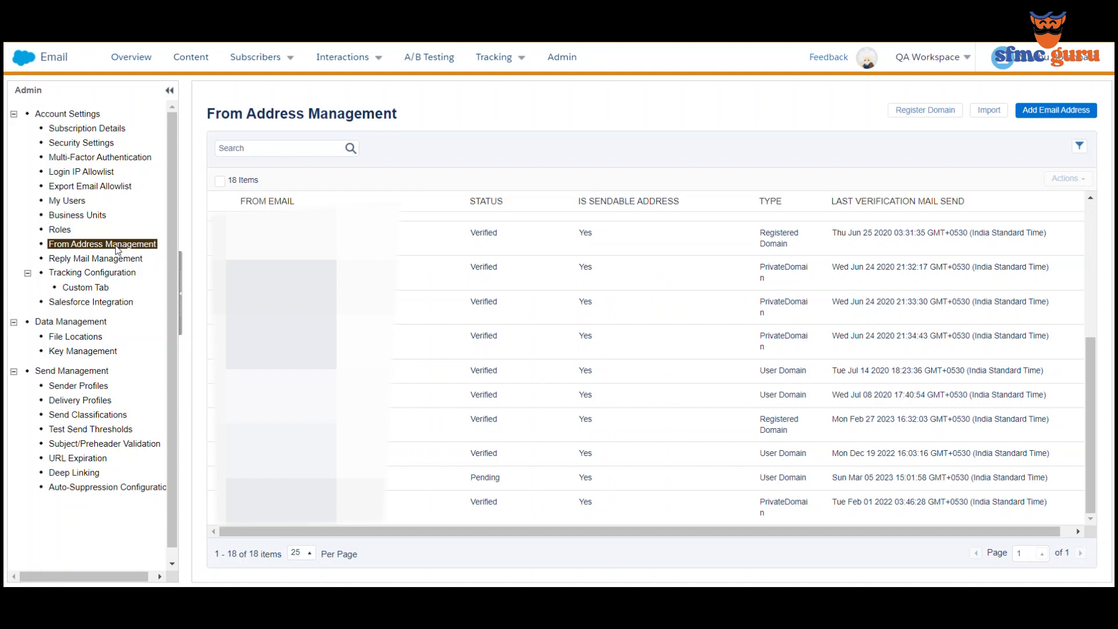
- Reload From Address Management and confirm the Gmail address now shows as Verified
left_click(118, 248)
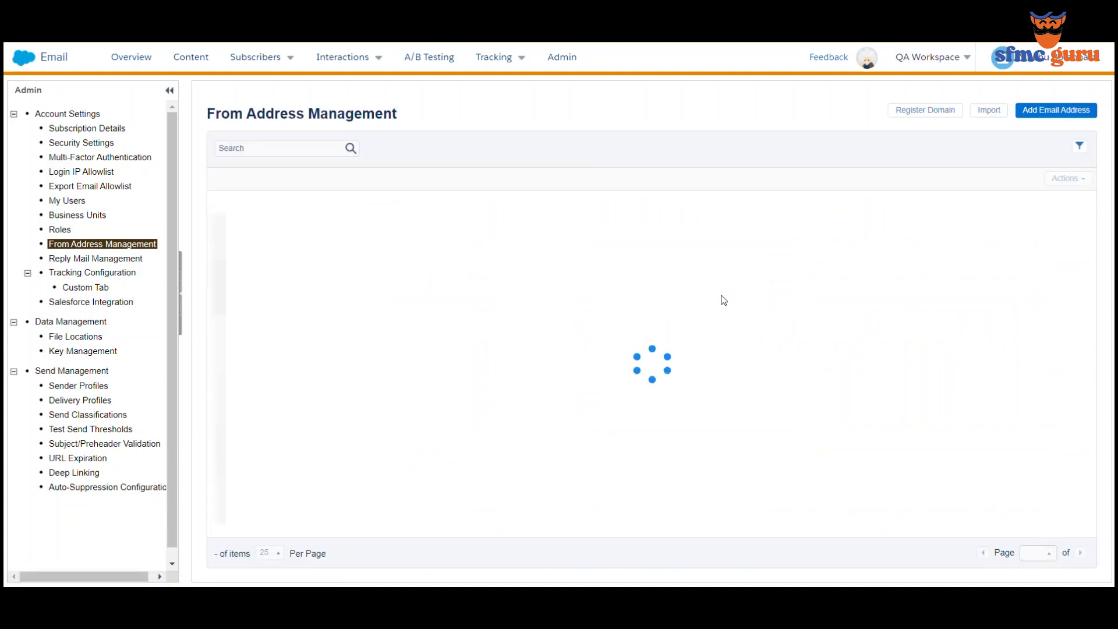
scroll(728, 303, "down", 5)
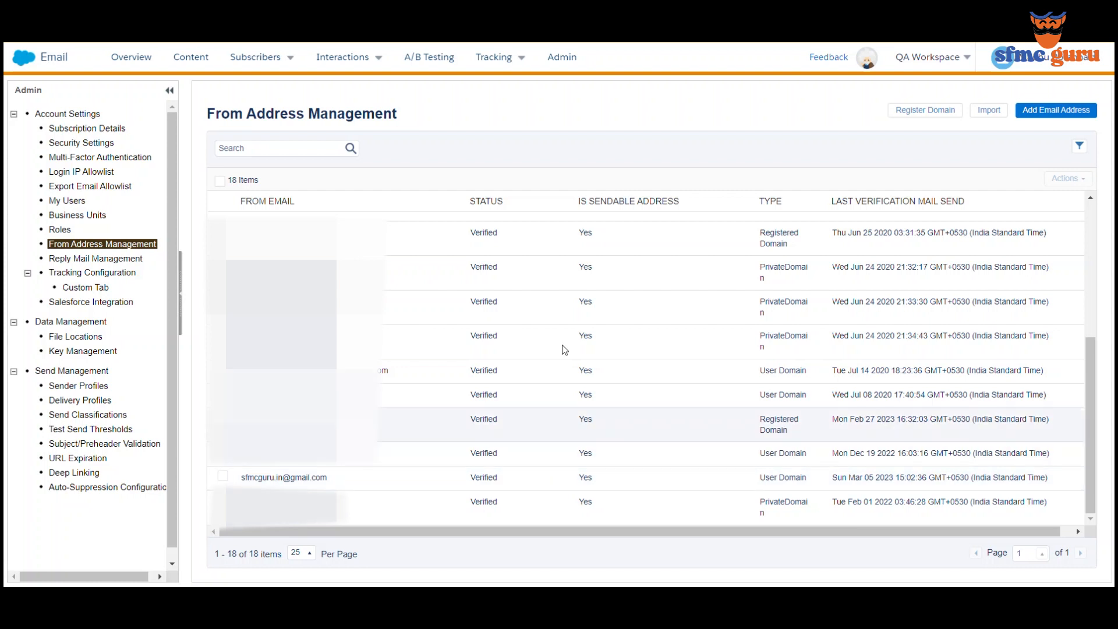
left_click(77, 386)
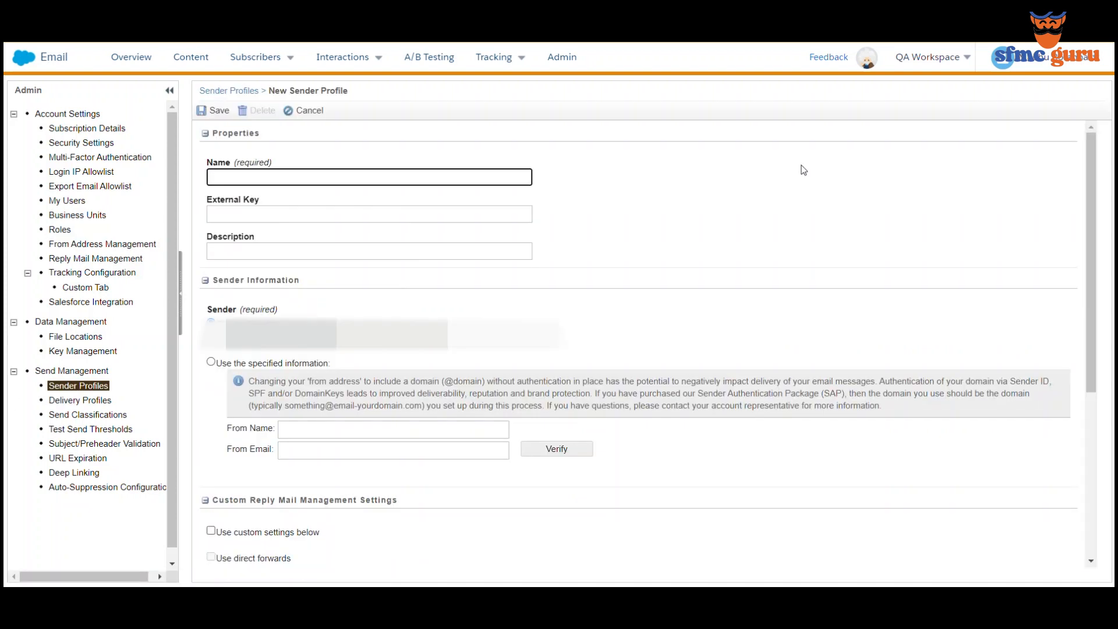
- Name the new sender profile SFMC Guru, with From Name SFMC Guru and the verified Gmail from address
type("SFMC Guru")
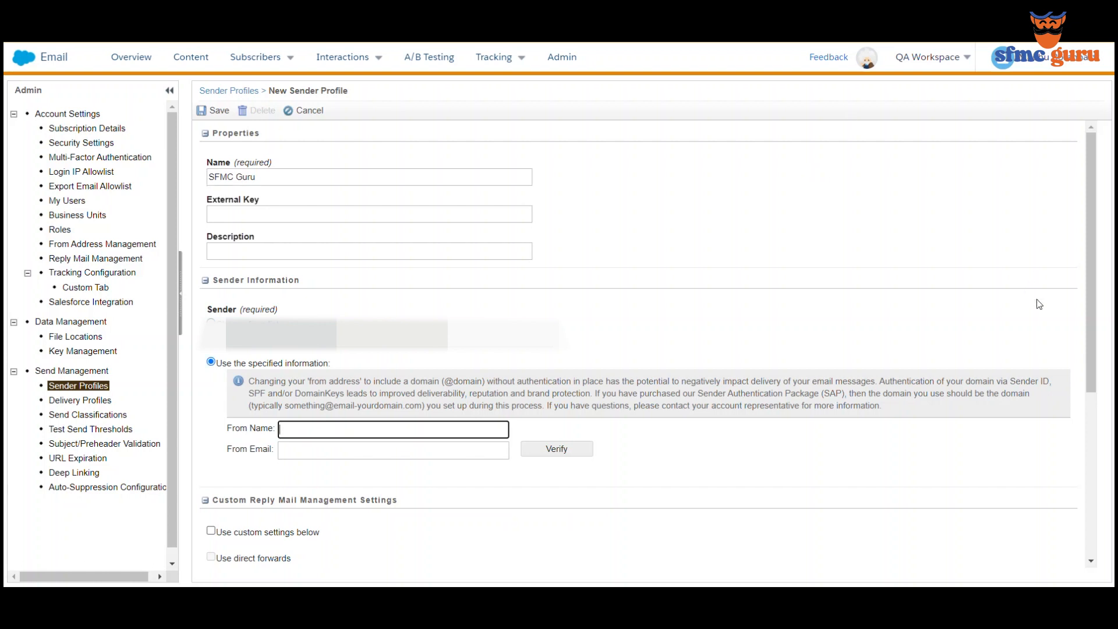
scroll(1018, 378, "down", 3)
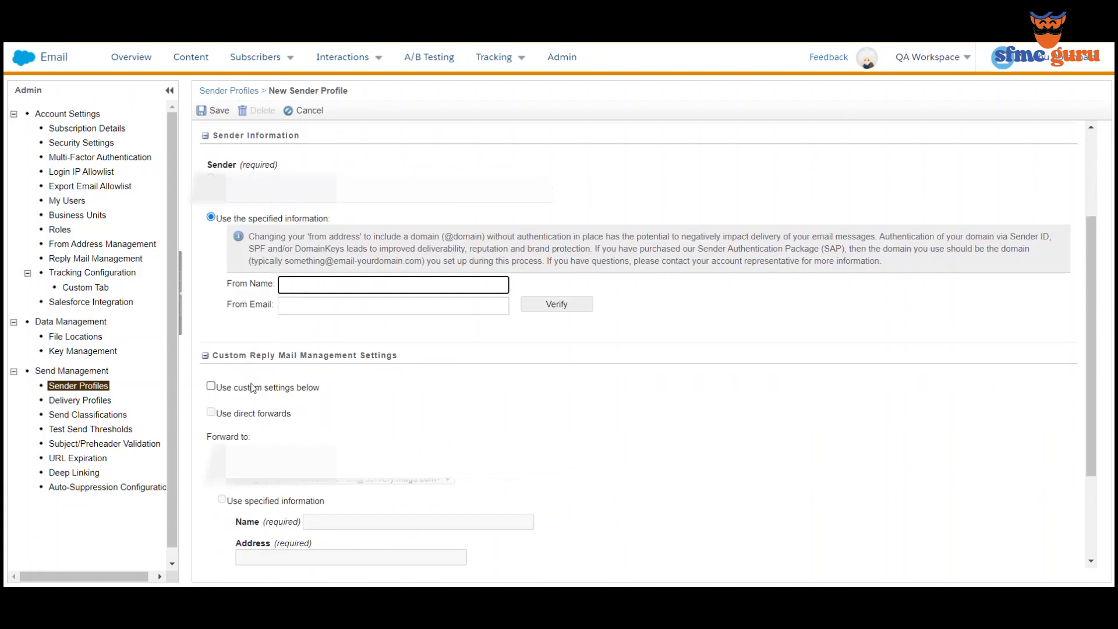
type("SFMC Guru")
key("Tab")
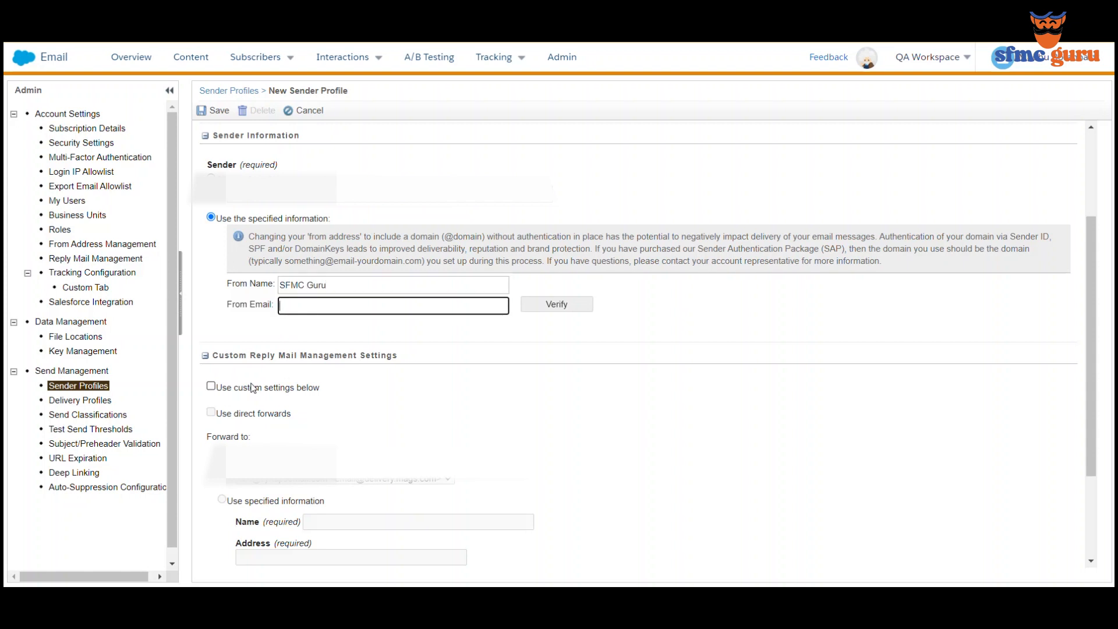
left_click(572, 306)
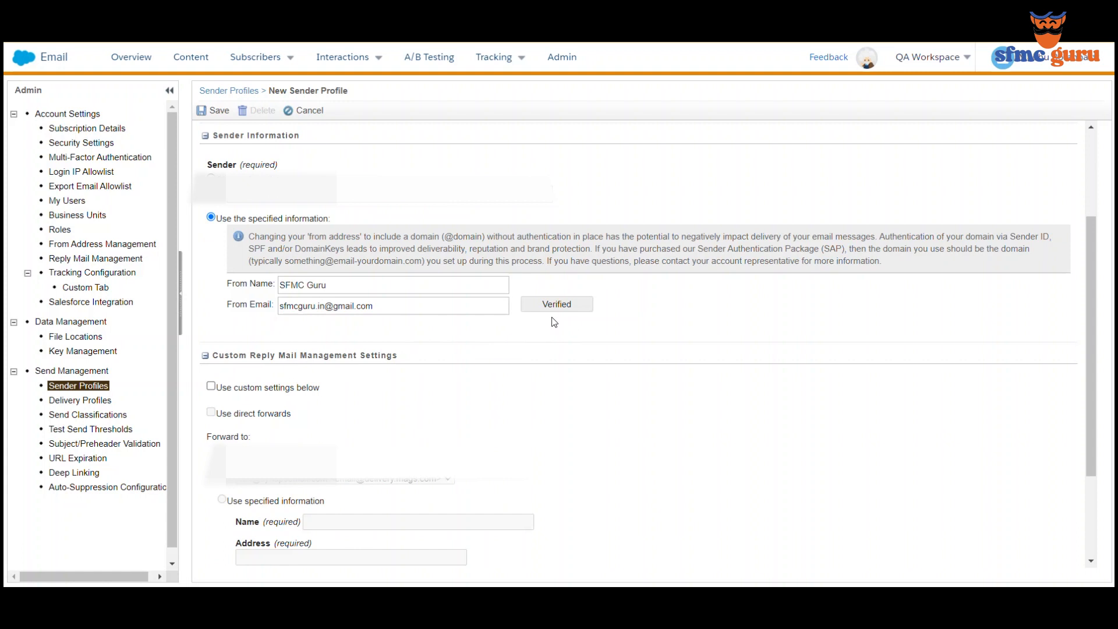
scroll(643, 319, "down", 3)
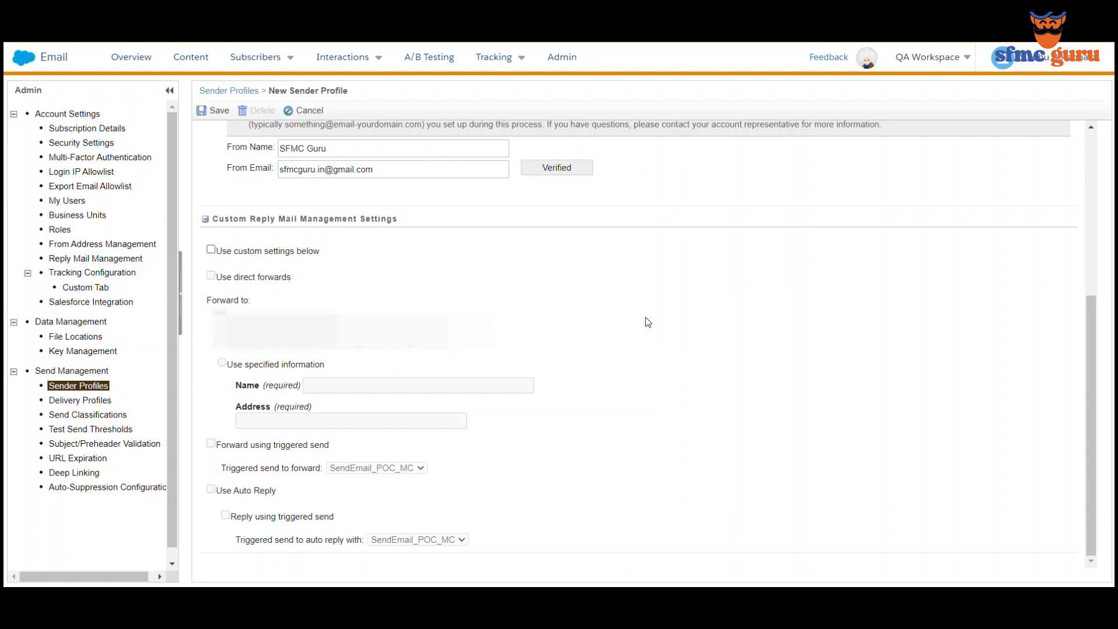
- Turn on custom reply settings sending replies to SFMC Guru at the Gmail address
left_click(253, 255)
left_click(221, 364)
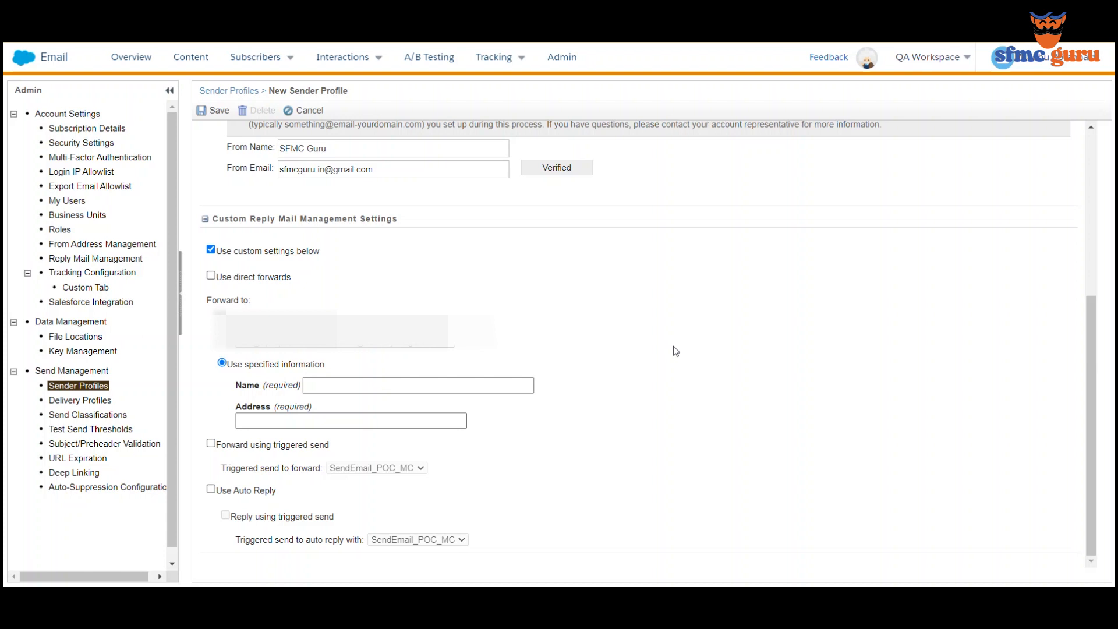
key("Tab")
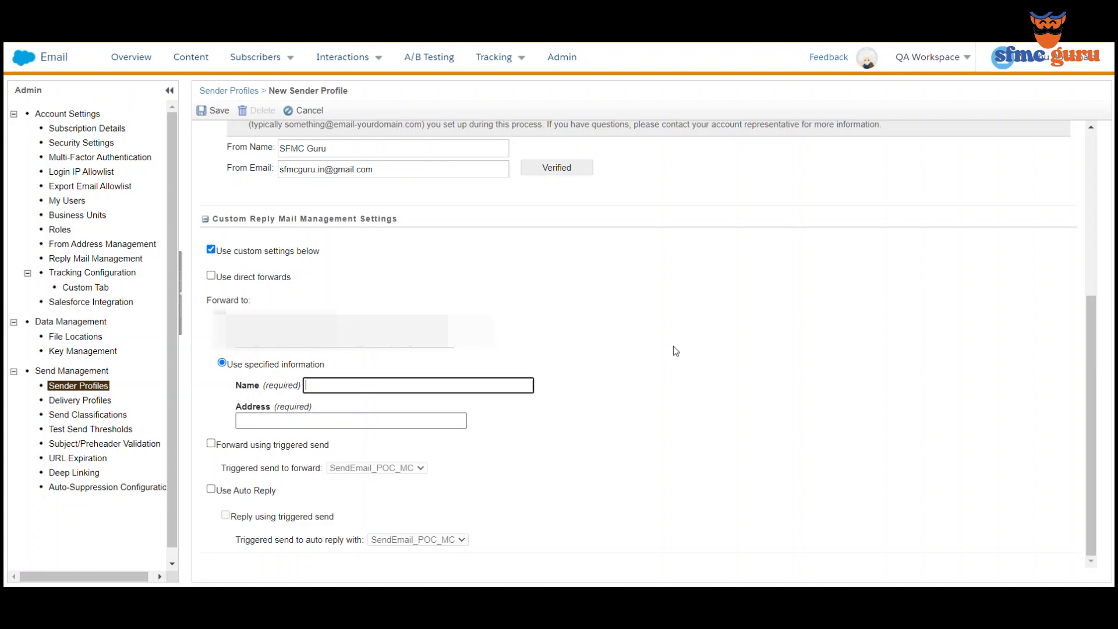
type("SFMC Guru")
key("Tab")
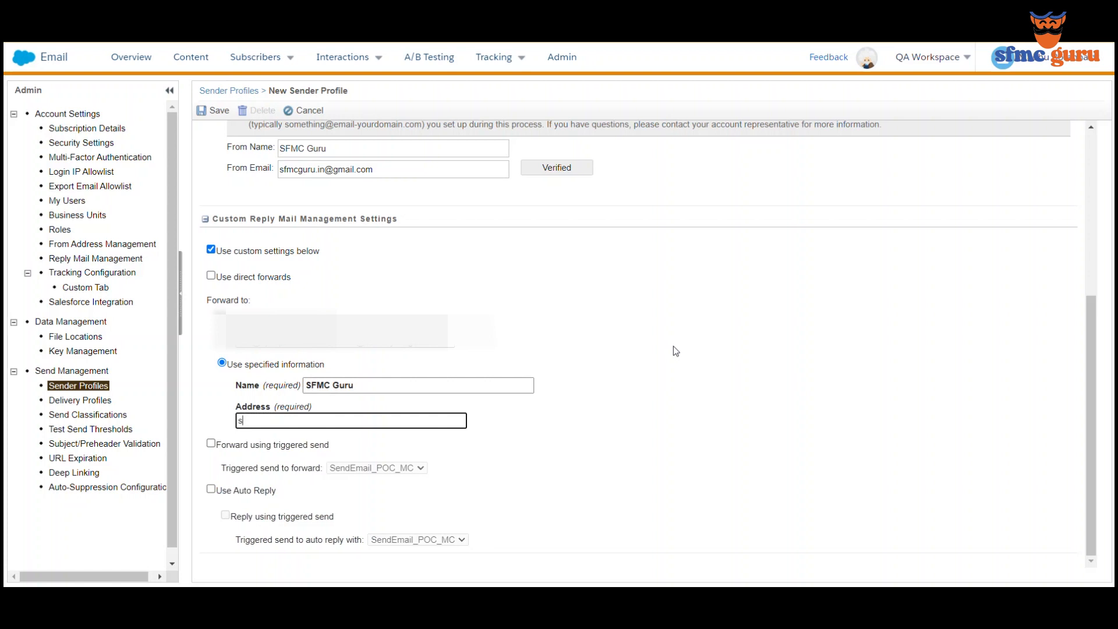
left_click(783, 337)
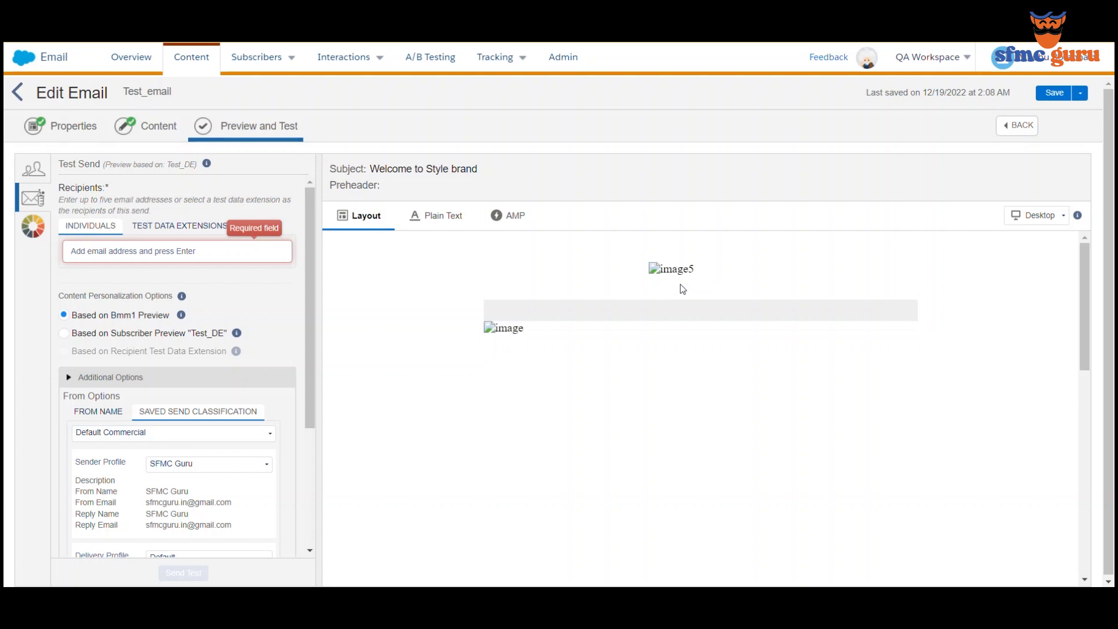
- Add the Gmail address as the test recipient for Test_email
left_click(137, 251)
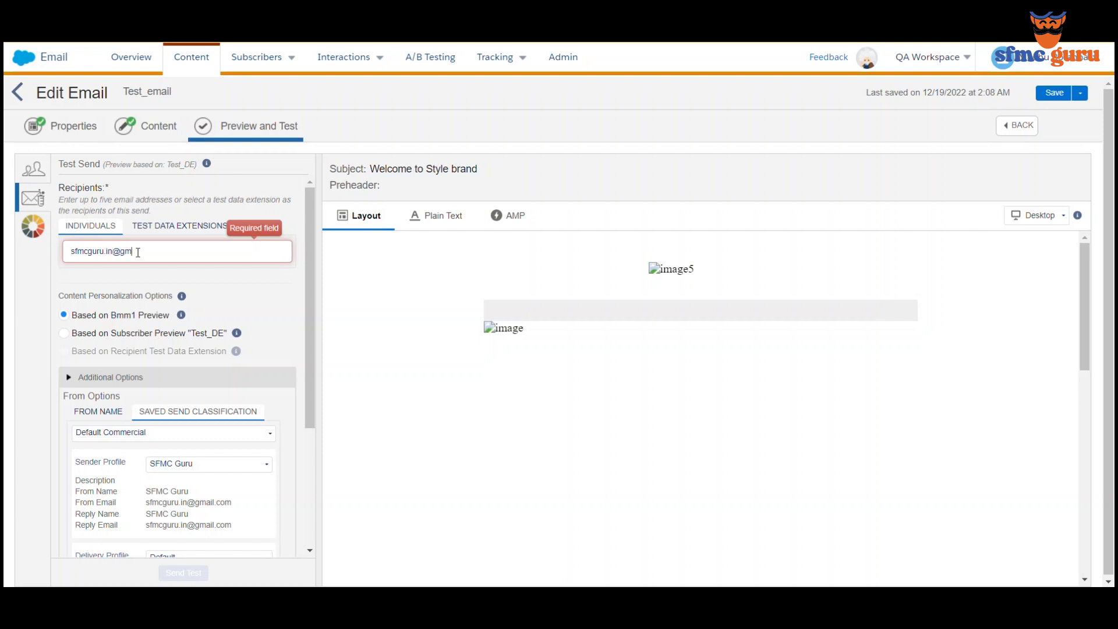
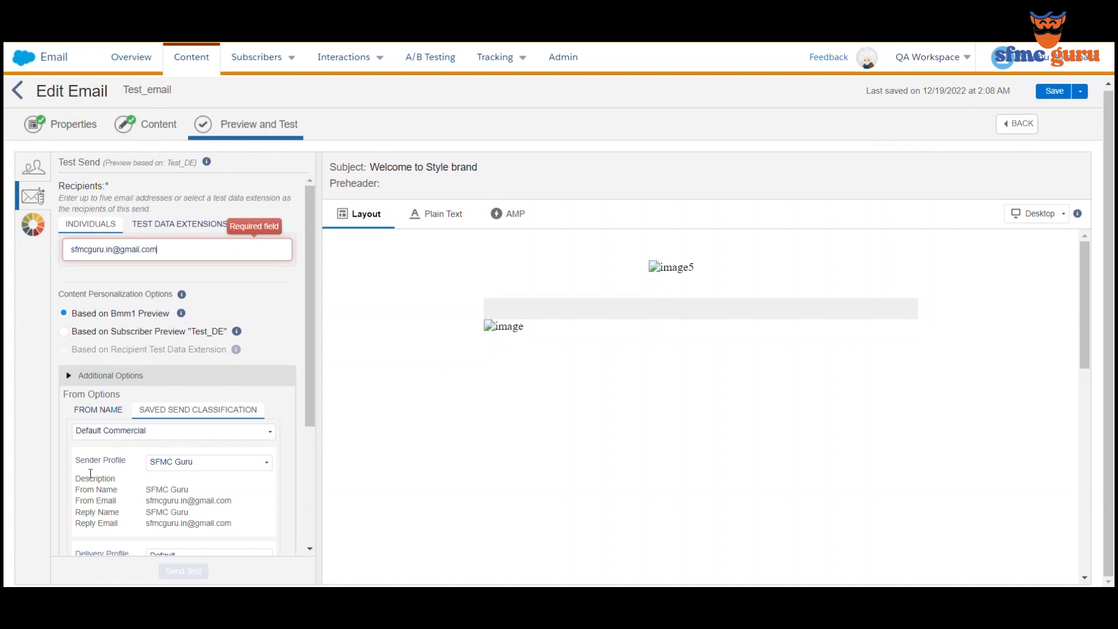
scroll(93, 468, "down", 3)
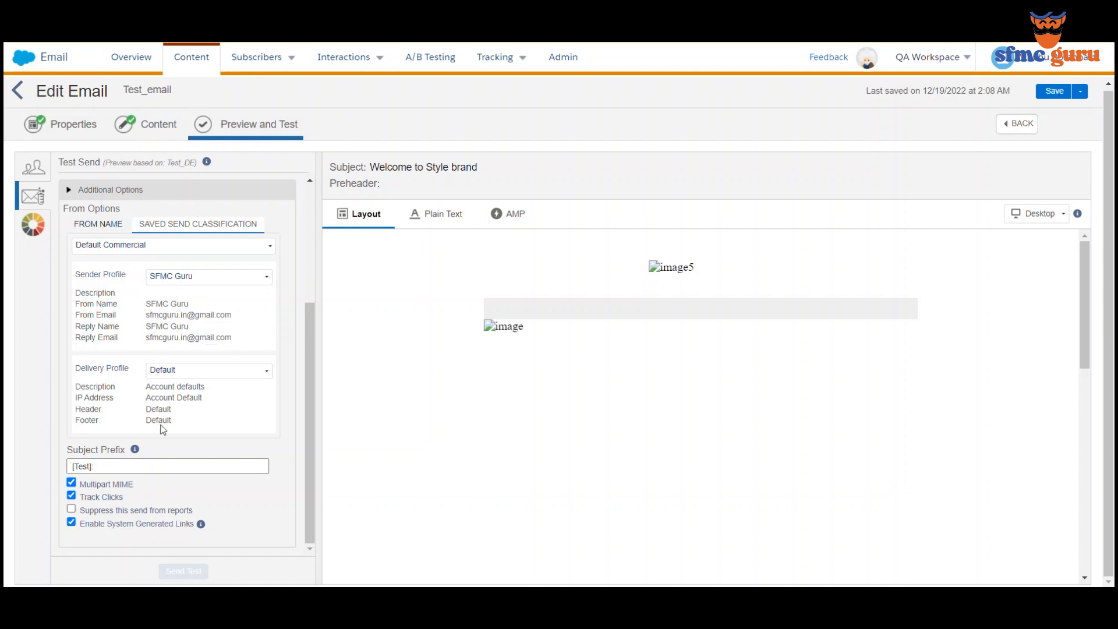
scroll(107, 370, "up", 3)
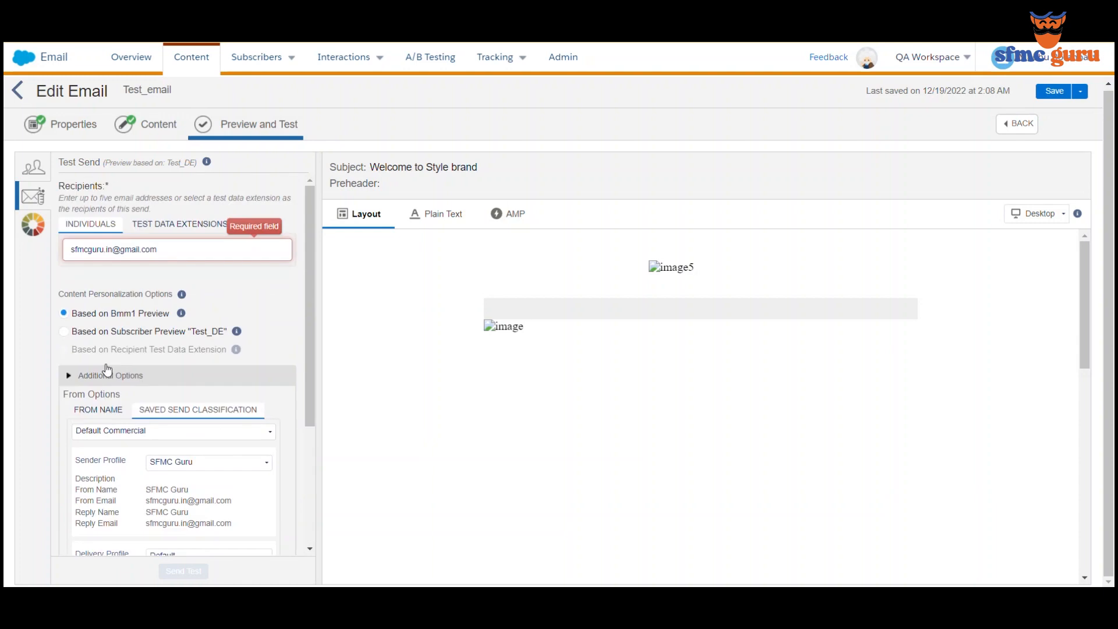
left_click(215, 245)
key("Return")
- Send the test email and confirm the send
scroll(139, 300, "down", 2)
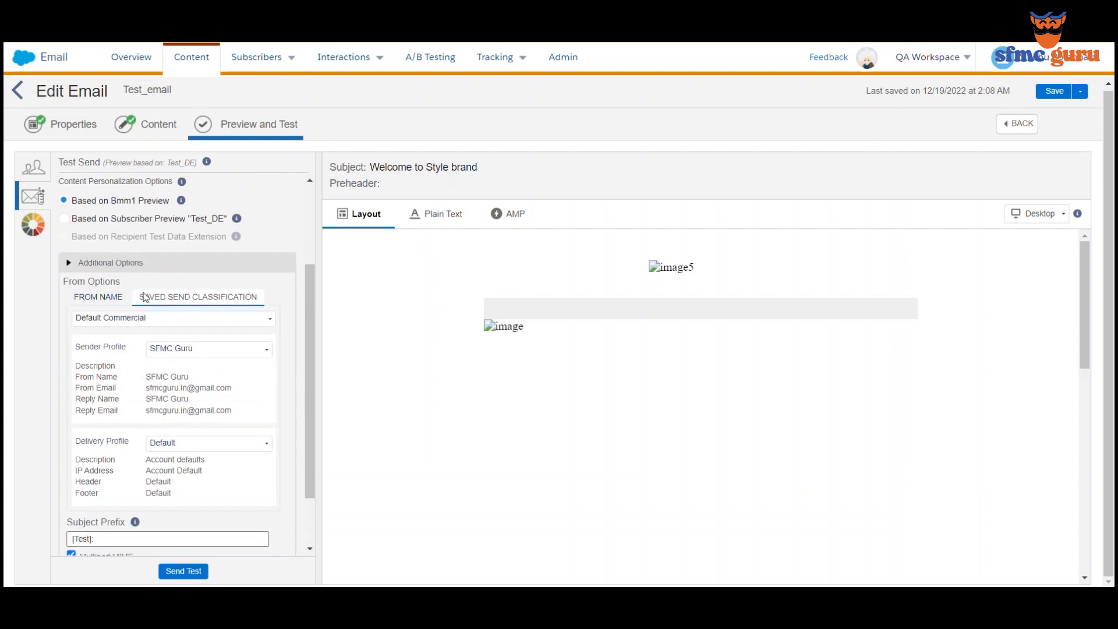
scroll(146, 297, "down", 1)
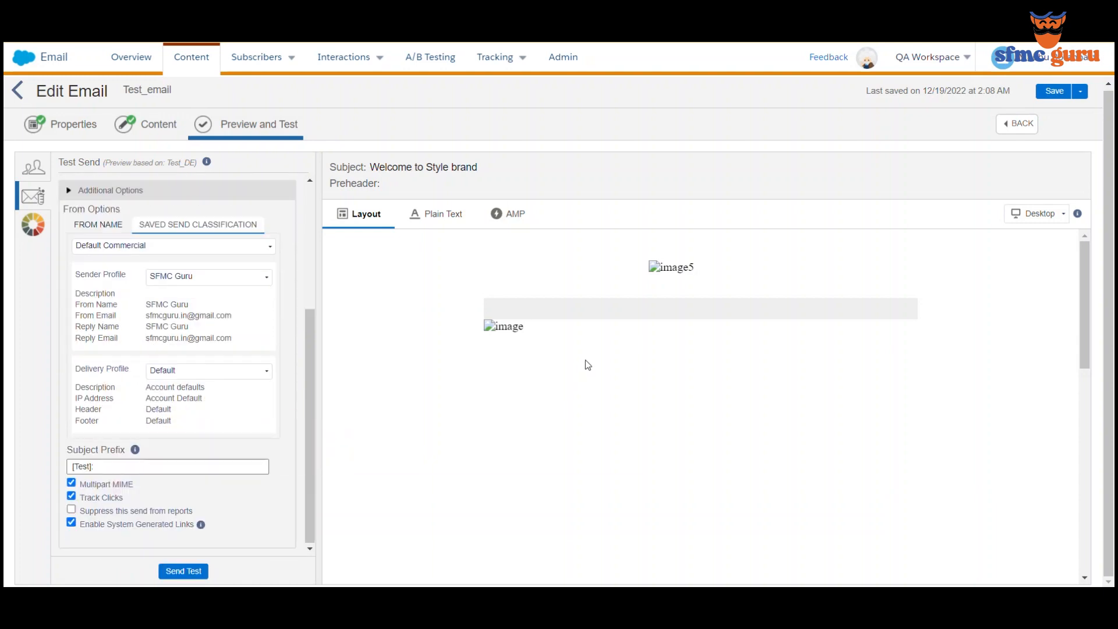
left_click(182, 570)
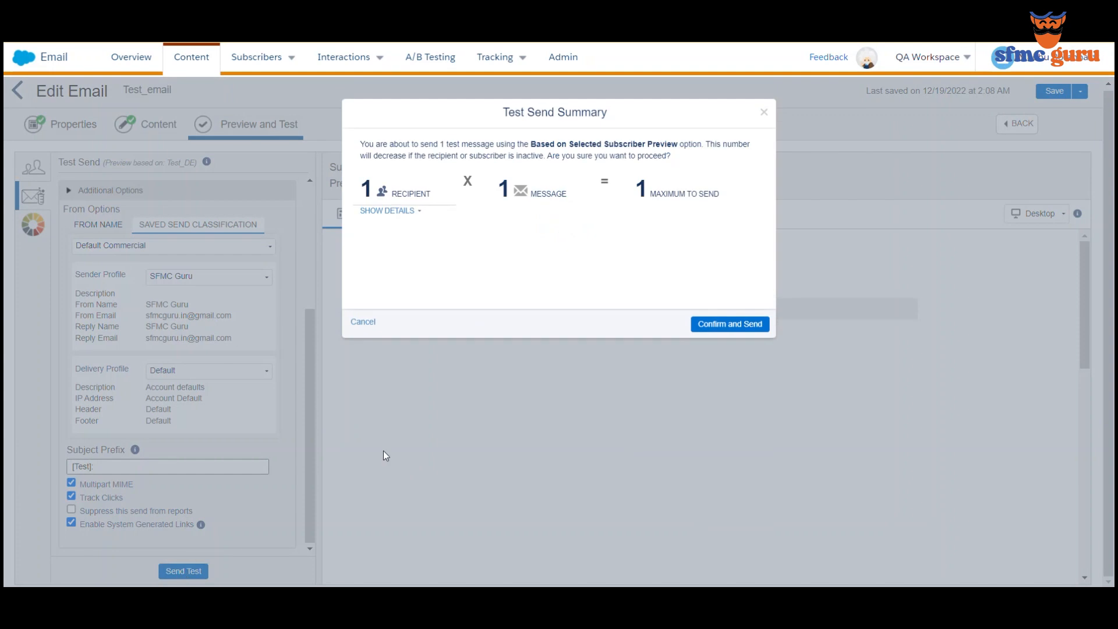
left_click(743, 324)
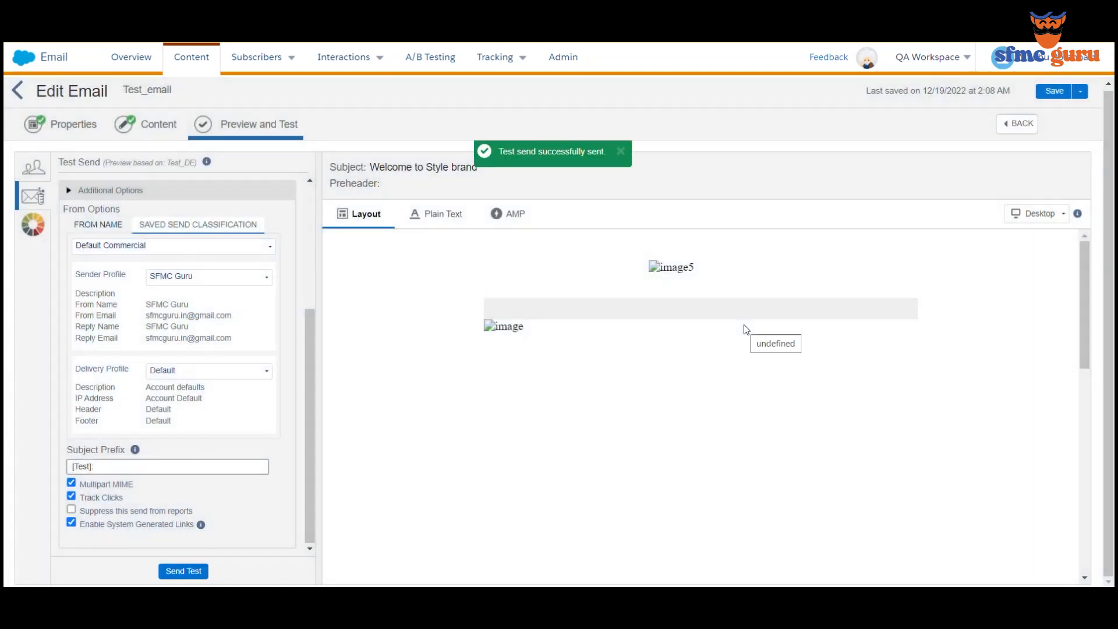